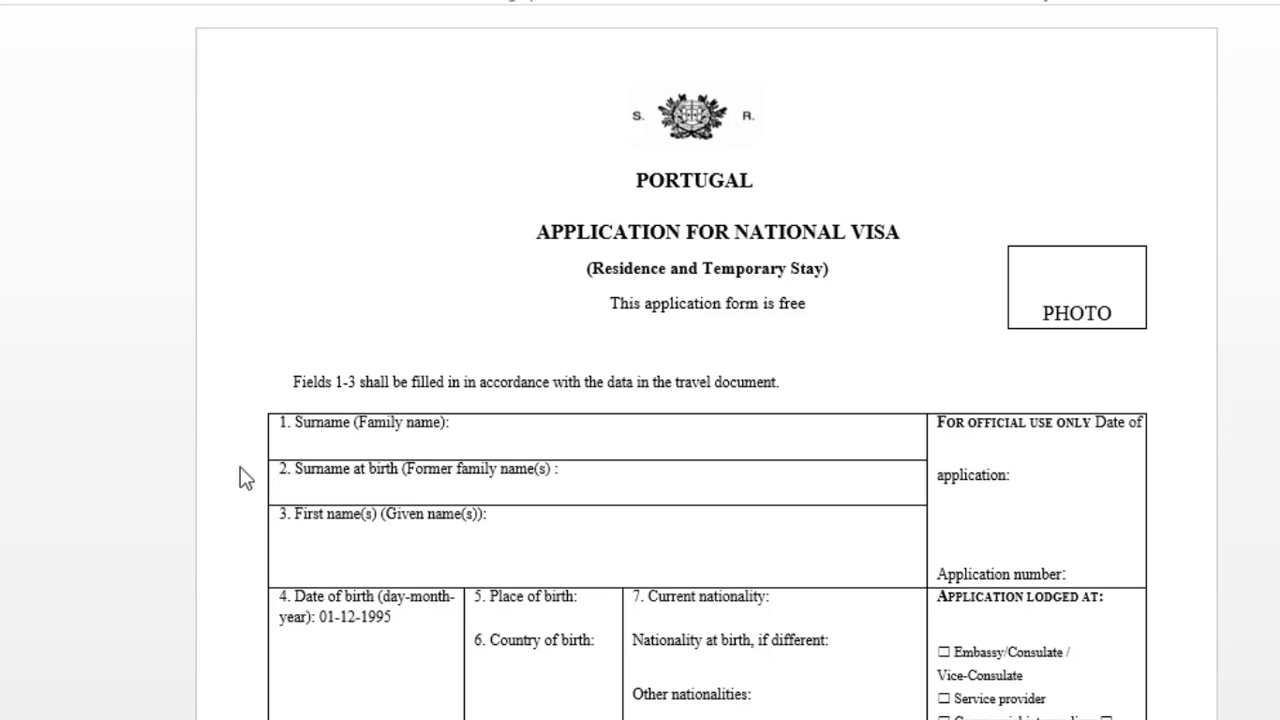
- Enter the applicant's surname, surname at birth and given names in fields 1–3
{"action": "scroll", "coordinate": [286, 460], "scroll_direction": "down", "scroll_amount": 1}
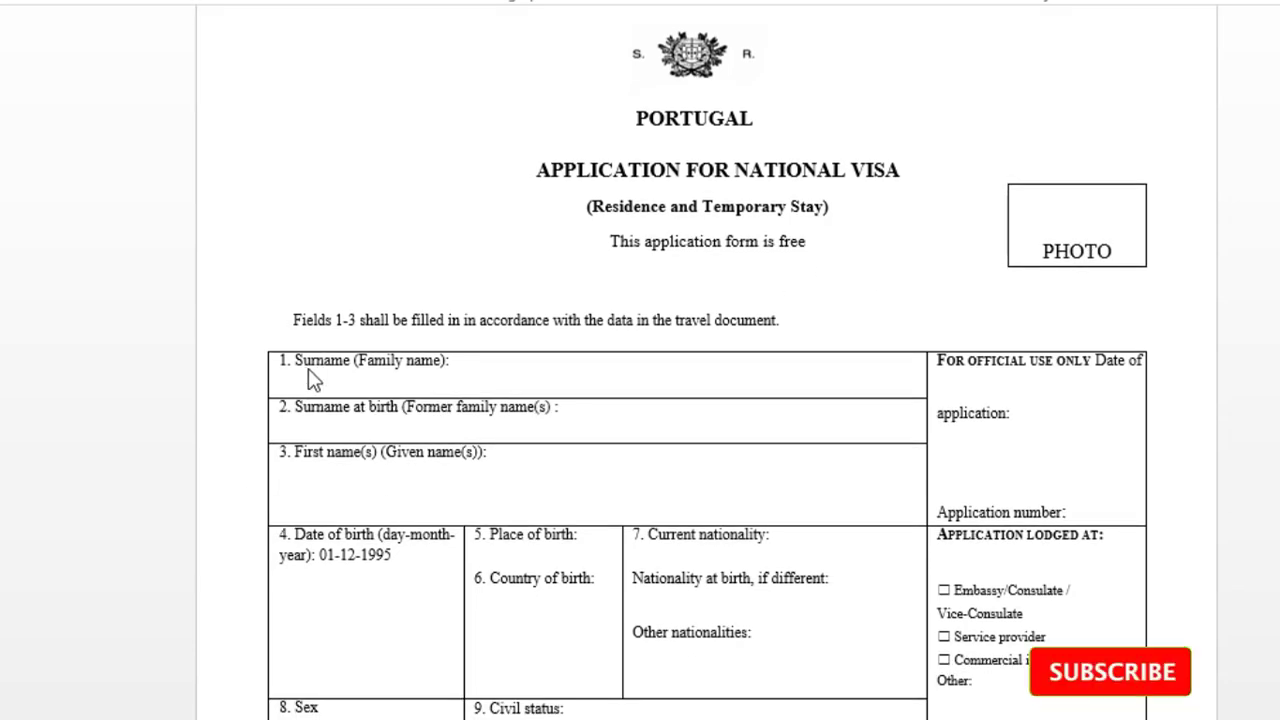
{"action": "scroll", "coordinate": [300, 370], "scroll_direction": "down", "scroll_amount": 1}
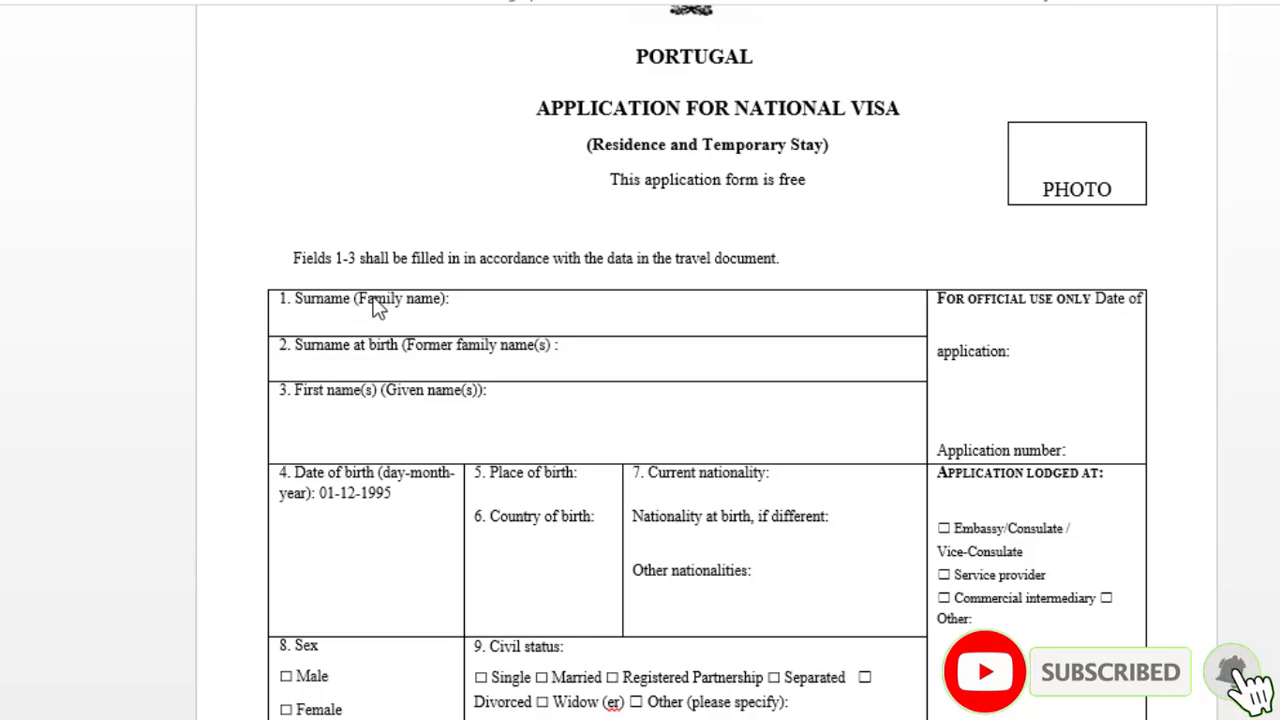
{"action": "left_click", "coordinate": [478, 305]}
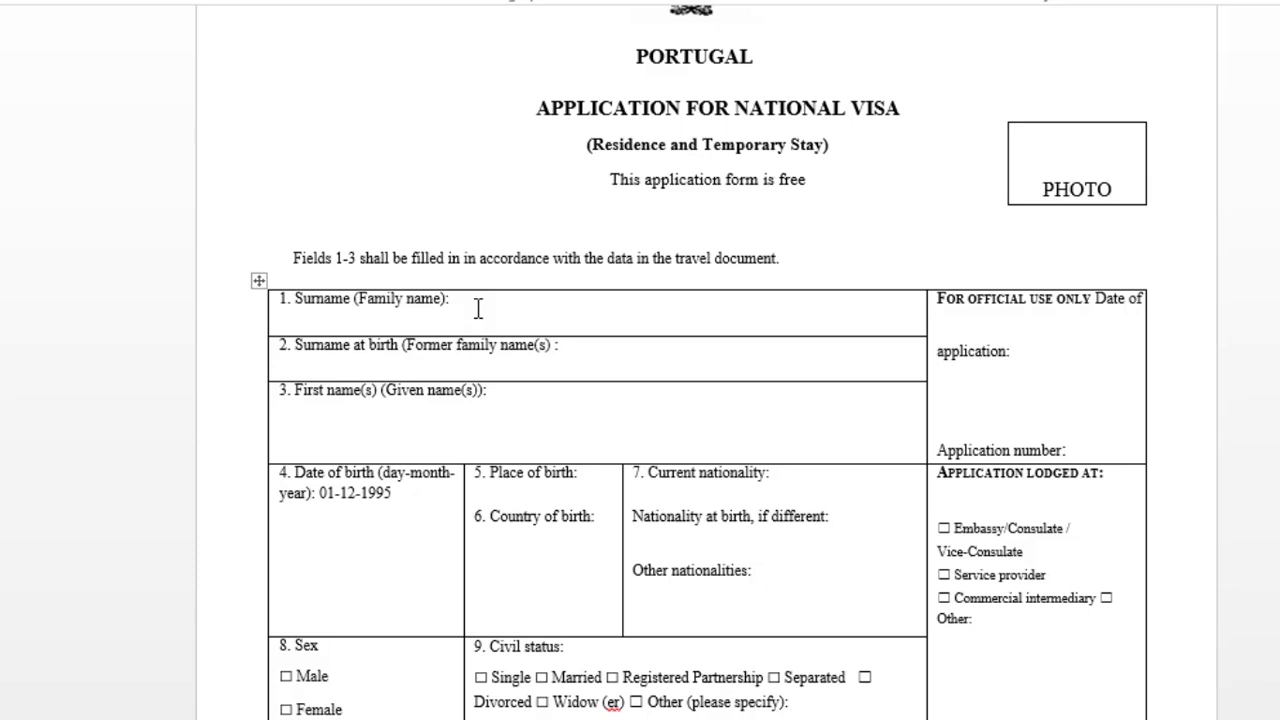
{"action": "left_click", "coordinate": [622, 352]}
{"action": "type", "text": "HA"}
{"action": "left_click", "coordinate": [534, 404]}
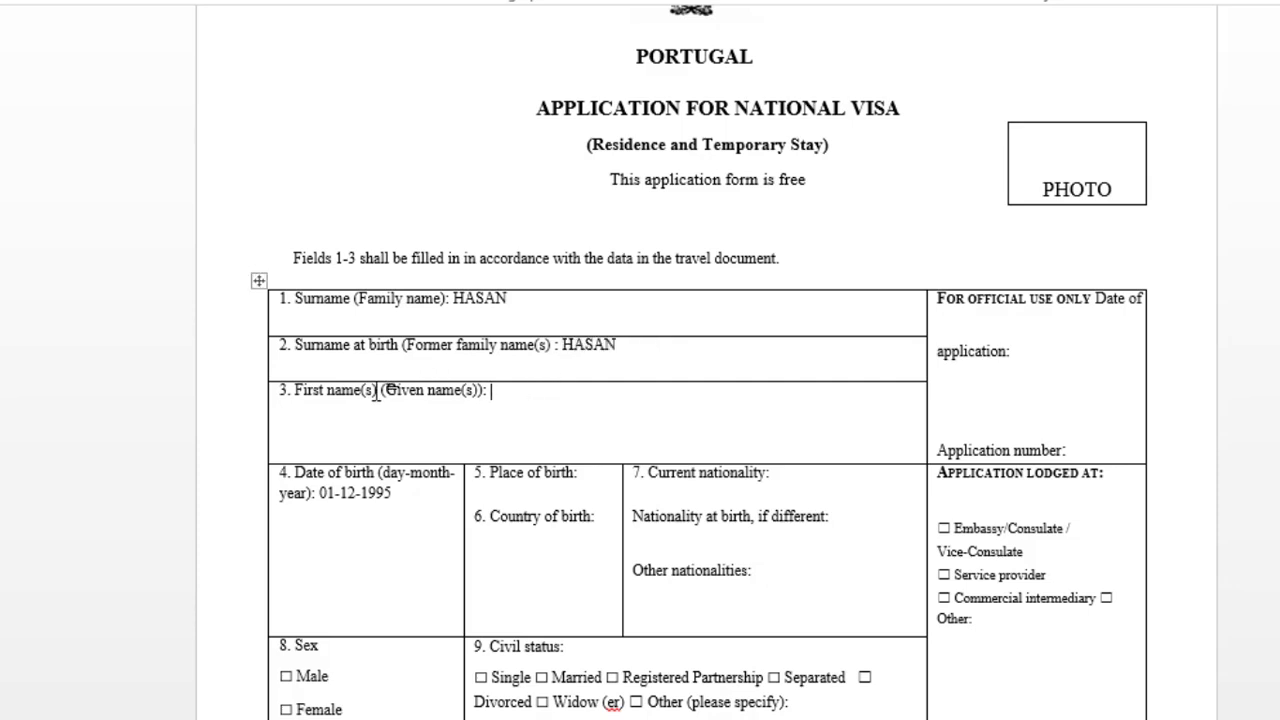
- Undo the old entry and re-enter the applicant's date of birth in field 4
{"action": "scroll", "coordinate": [531, 395], "scroll_direction": "down", "scroll_amount": 1}
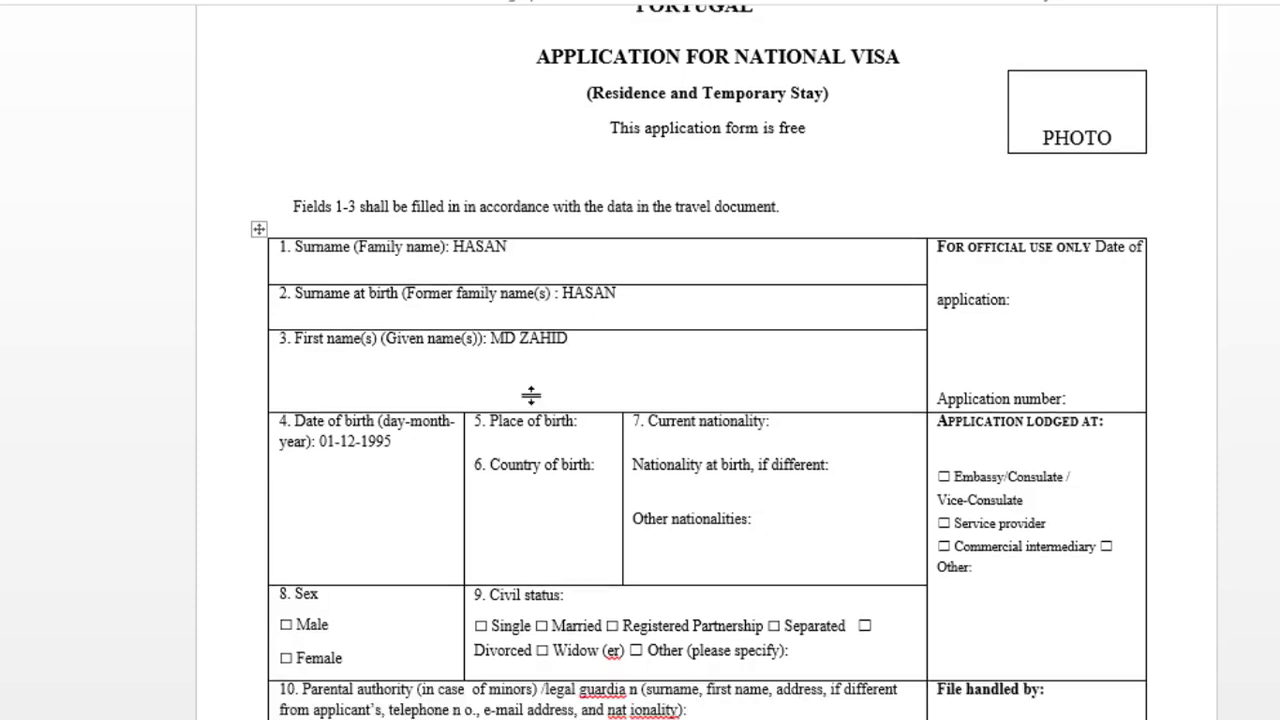
{"action": "scroll", "coordinate": [531, 395], "scroll_direction": "down", "scroll_amount": 1}
{"action": "key", "text": "ctrl+z"}
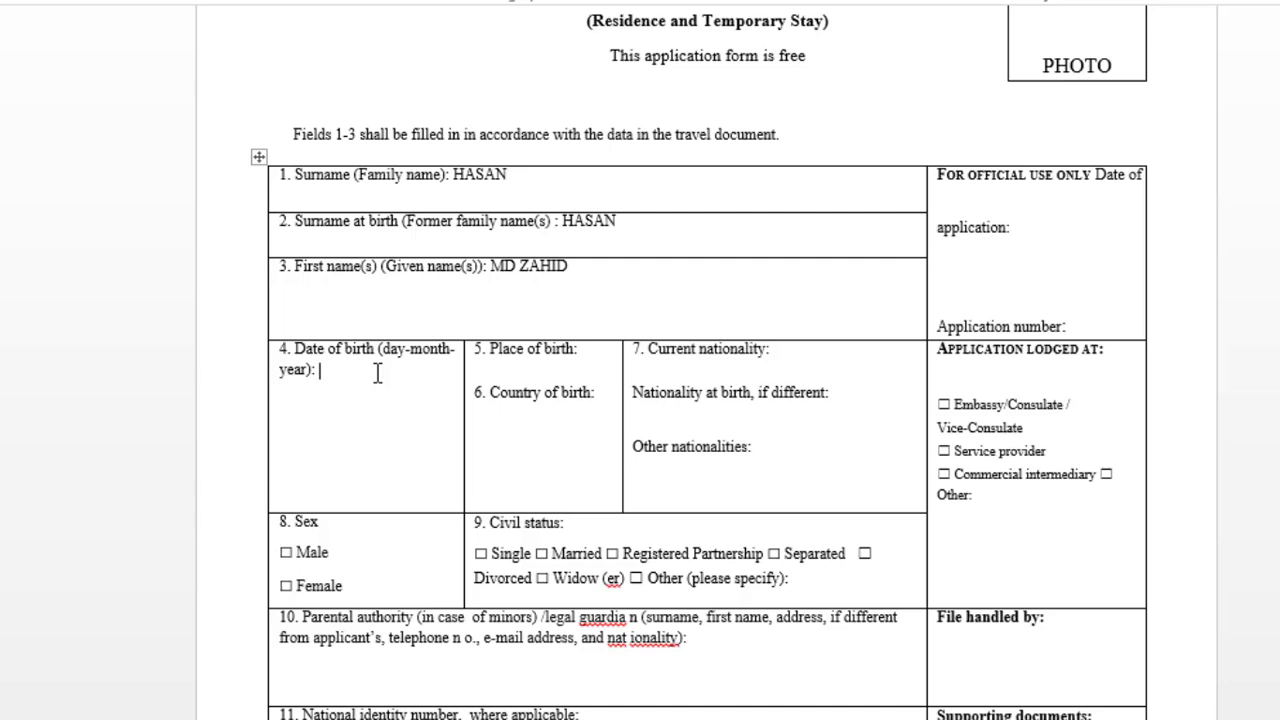
- Fill place of birth TANGAIL, country of birth BANGLADESH and current nationality BANGLADESH
{"action": "left_click", "coordinate": [594, 357]}
{"action": "type", "text": "TANGAIL"}
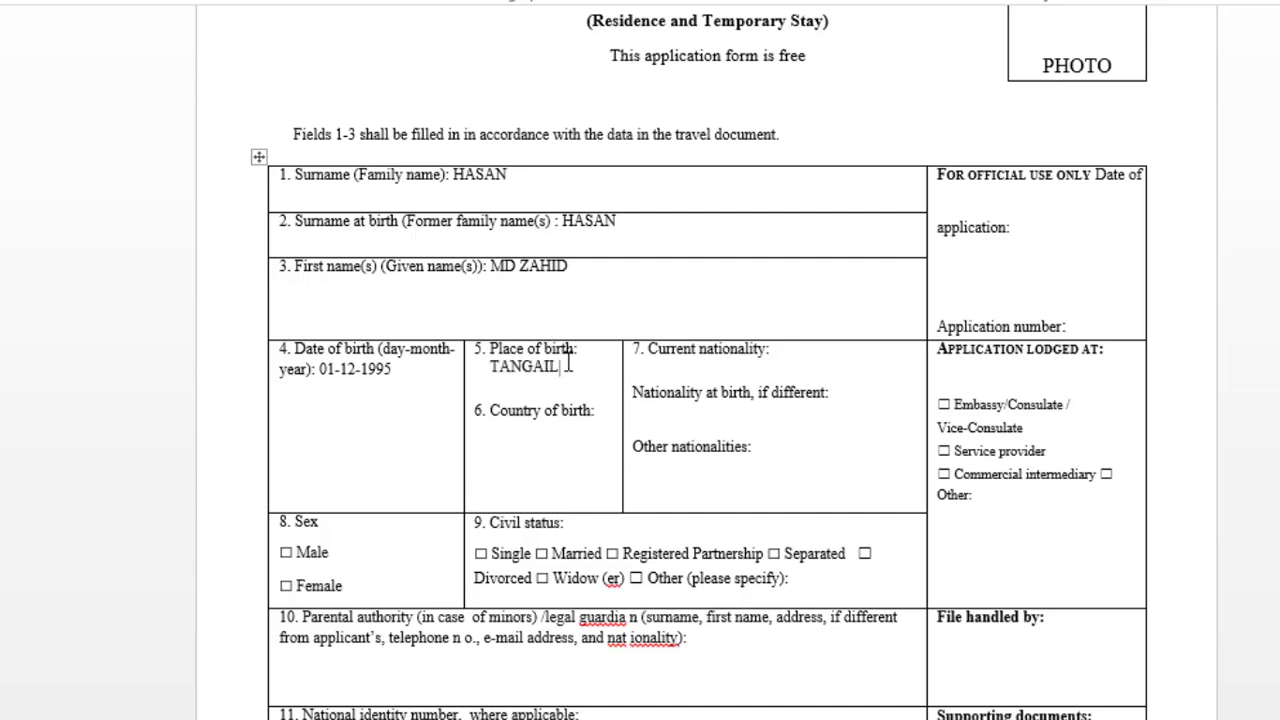
{"action": "left_click", "coordinate": [602, 416]}
{"action": "type", "text": "BANGLA"}
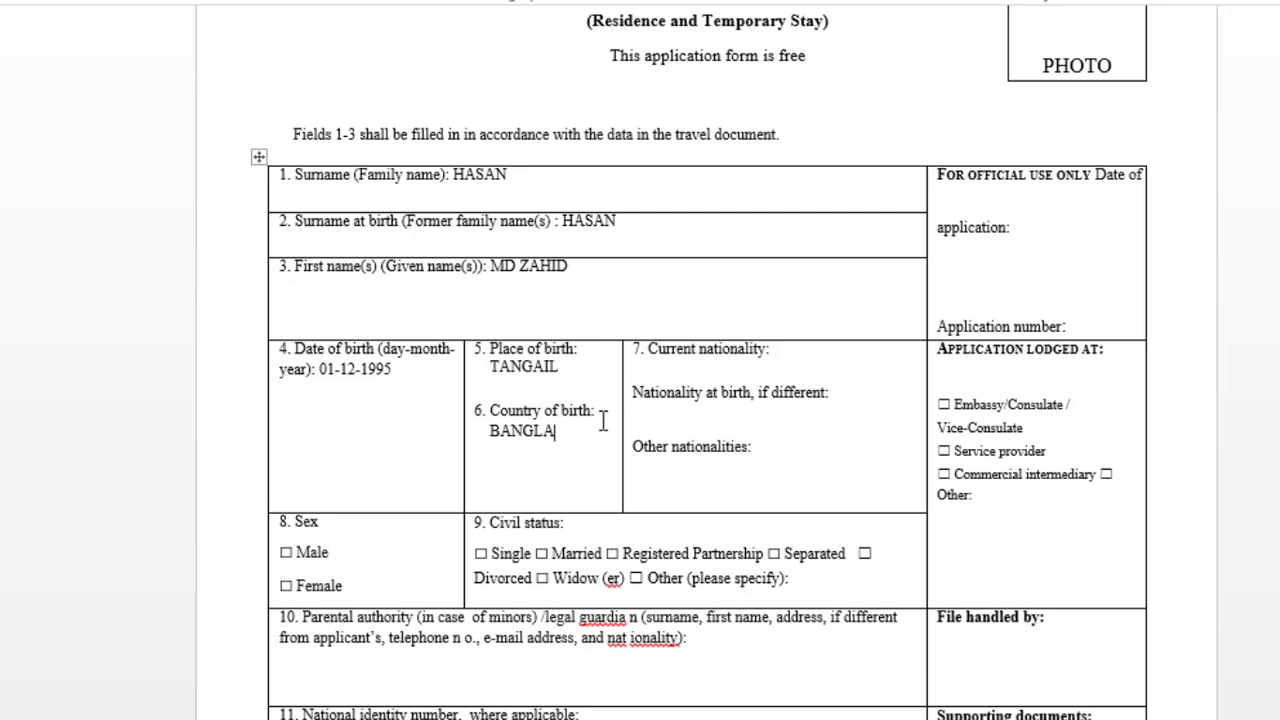
{"action": "type", "text": "DESH"}
{"action": "left_click", "coordinate": [784, 349]}
{"action": "type", "text": "BANGL"}
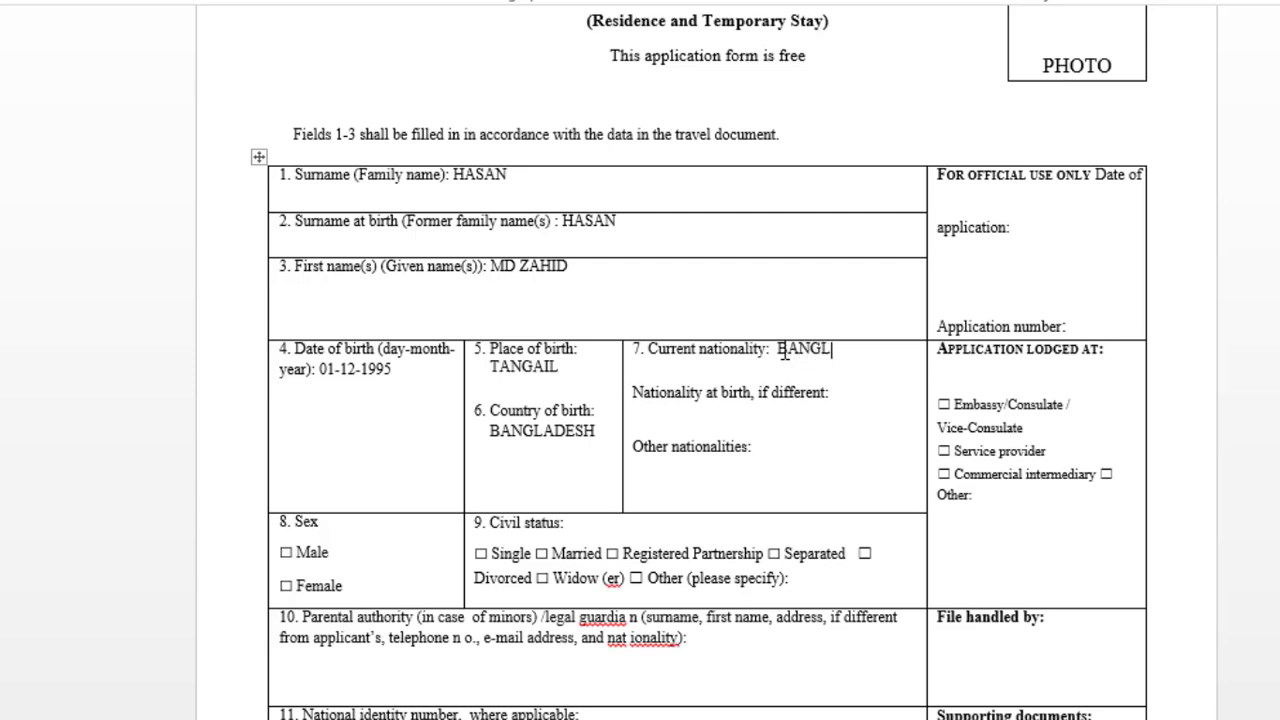
{"action": "type", "text": "ADESH"}
{"action": "left_click", "coordinate": [777, 352]}
{"action": "scroll", "coordinate": [723, 437], "scroll_direction": "down", "scroll_amount": 1}
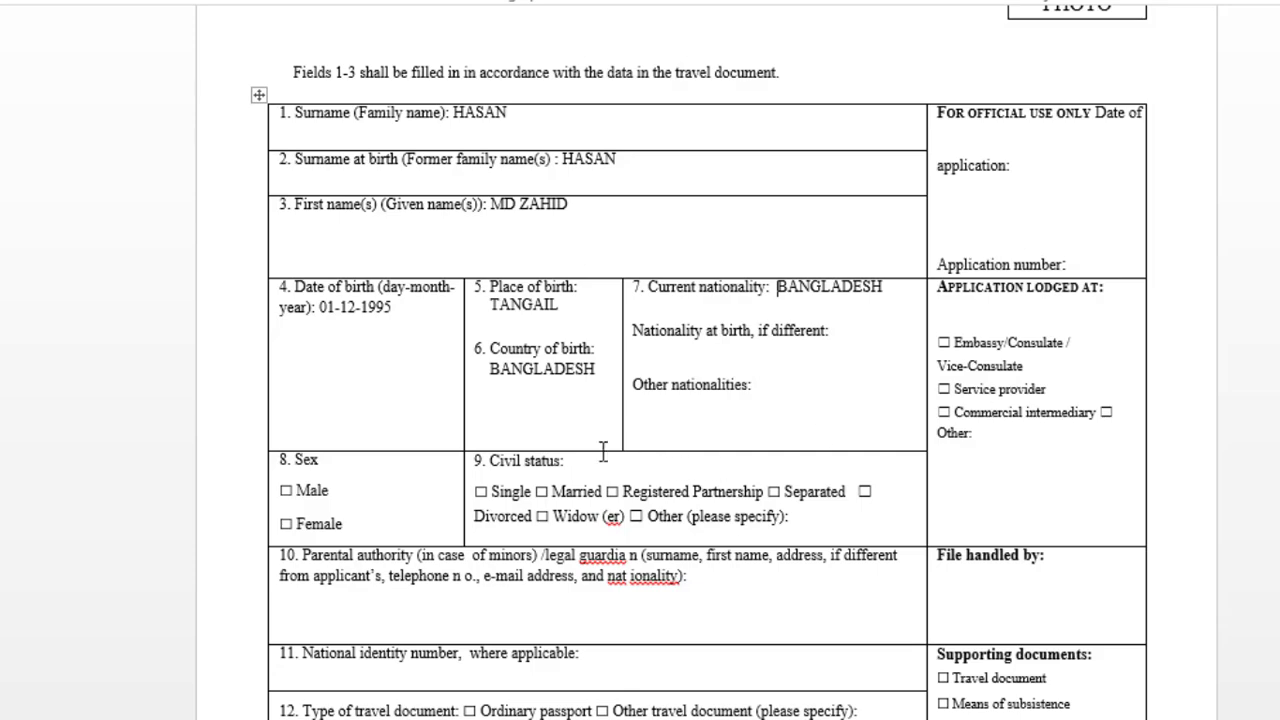
{"action": "scroll", "coordinate": [380, 410], "scroll_direction": "down", "scroll_amount": 4}
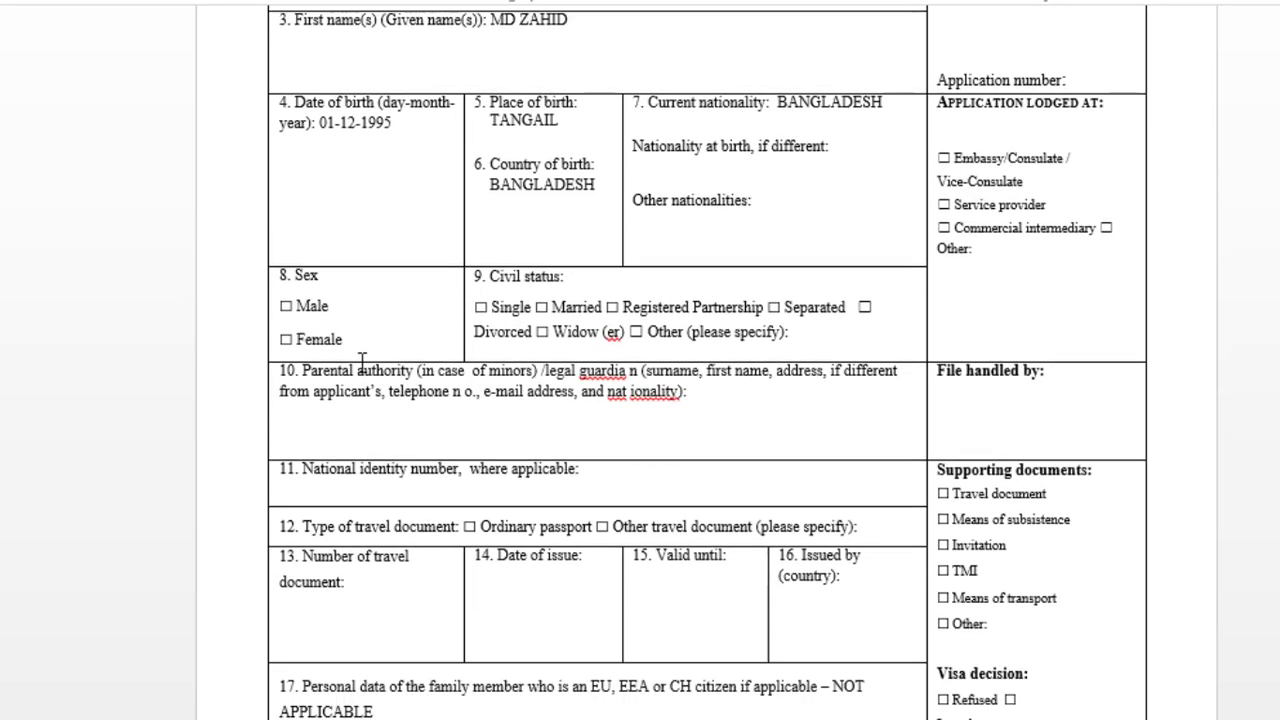
{"action": "left_click", "coordinate": [283, 305]}
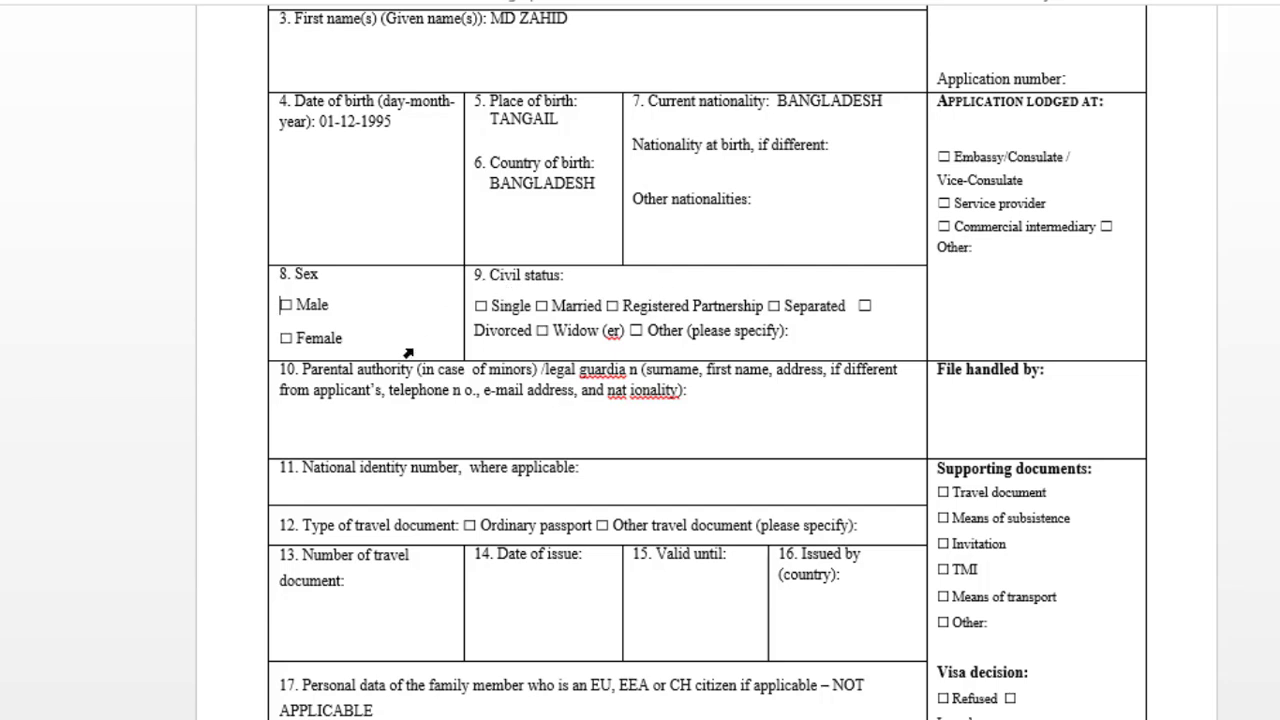
{"action": "scroll", "coordinate": [408, 353], "scroll_direction": "down", "scroll_amount": 1}
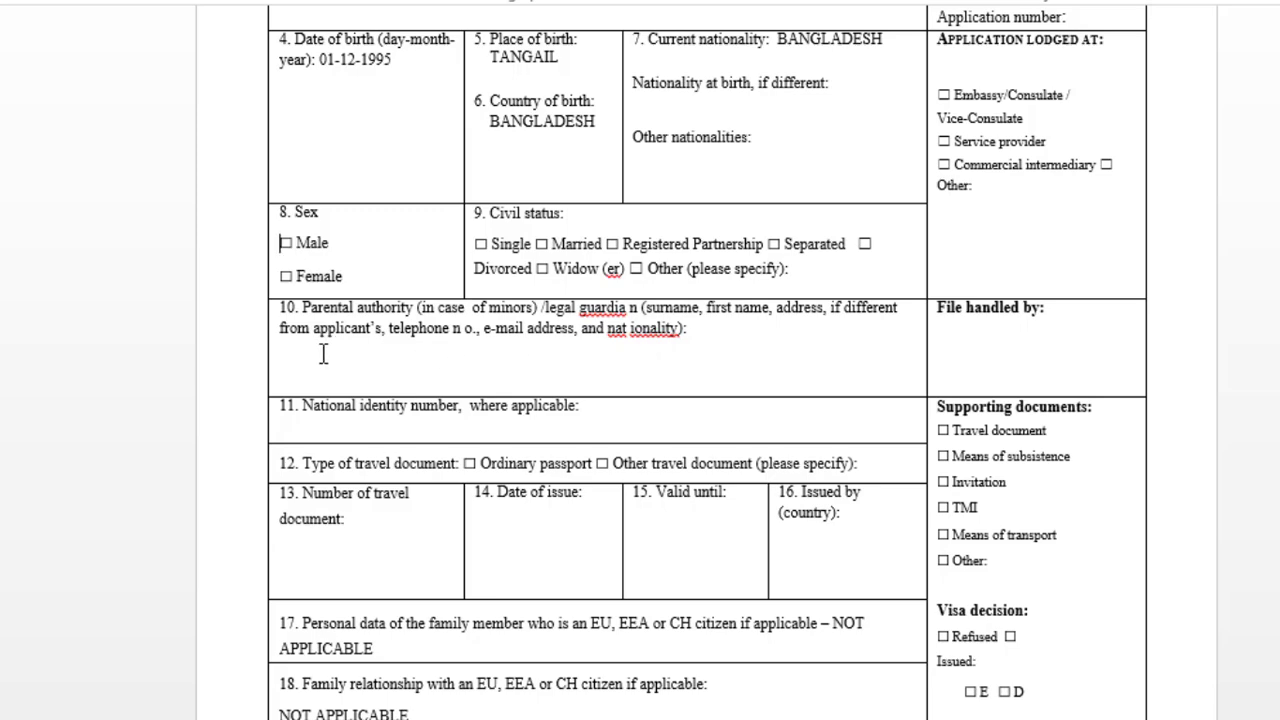
{"action": "scroll", "coordinate": [410, 356], "scroll_direction": "down", "scroll_amount": 2}
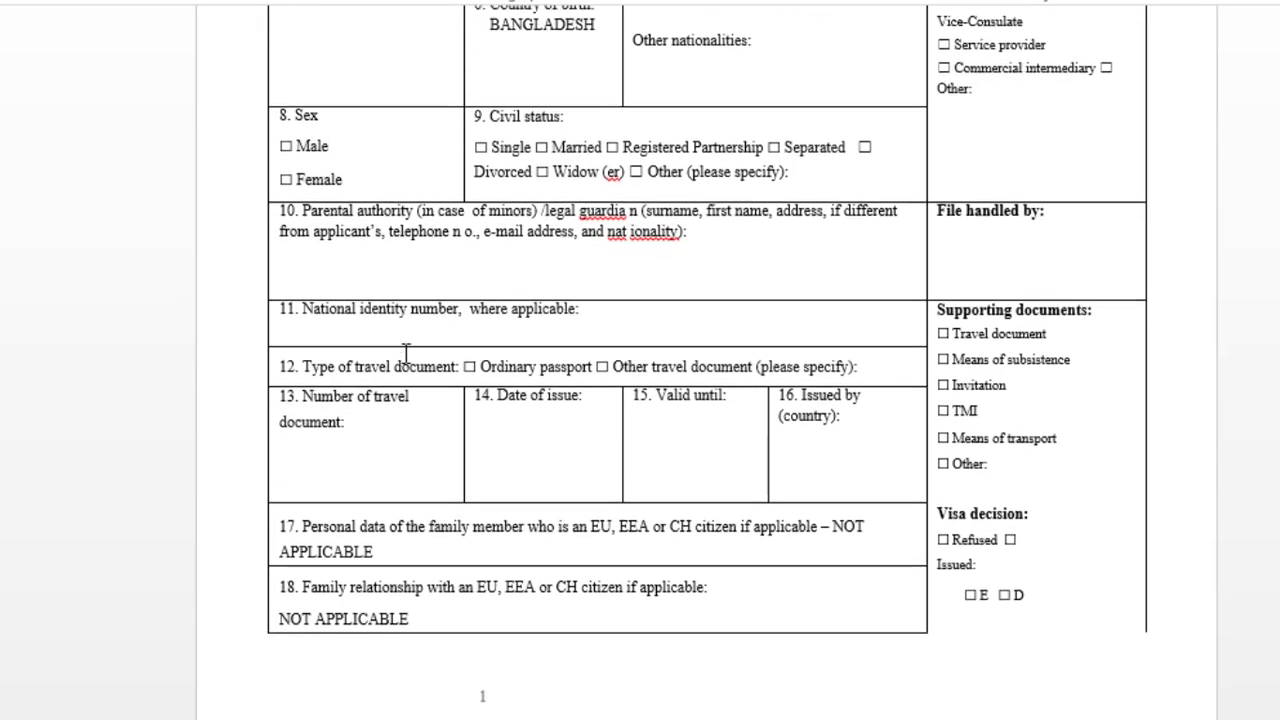
{"action": "scroll", "coordinate": [406, 352], "scroll_direction": "down", "scroll_amount": 1}
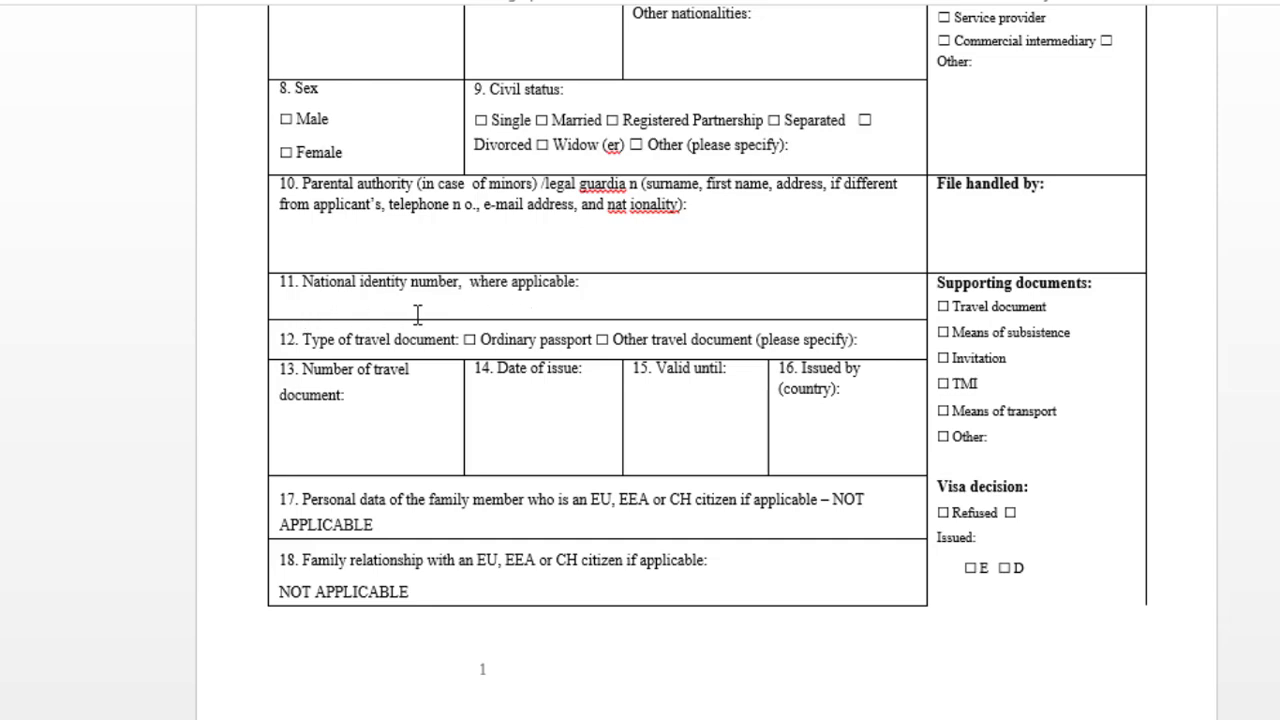
{"action": "left_click", "coordinate": [660, 296]}
- Enter 1 as the travel document number in field 13, then visit fields 14–16
{"action": "scroll", "coordinate": [335, 355], "scroll_direction": "down", "scroll_amount": 2}
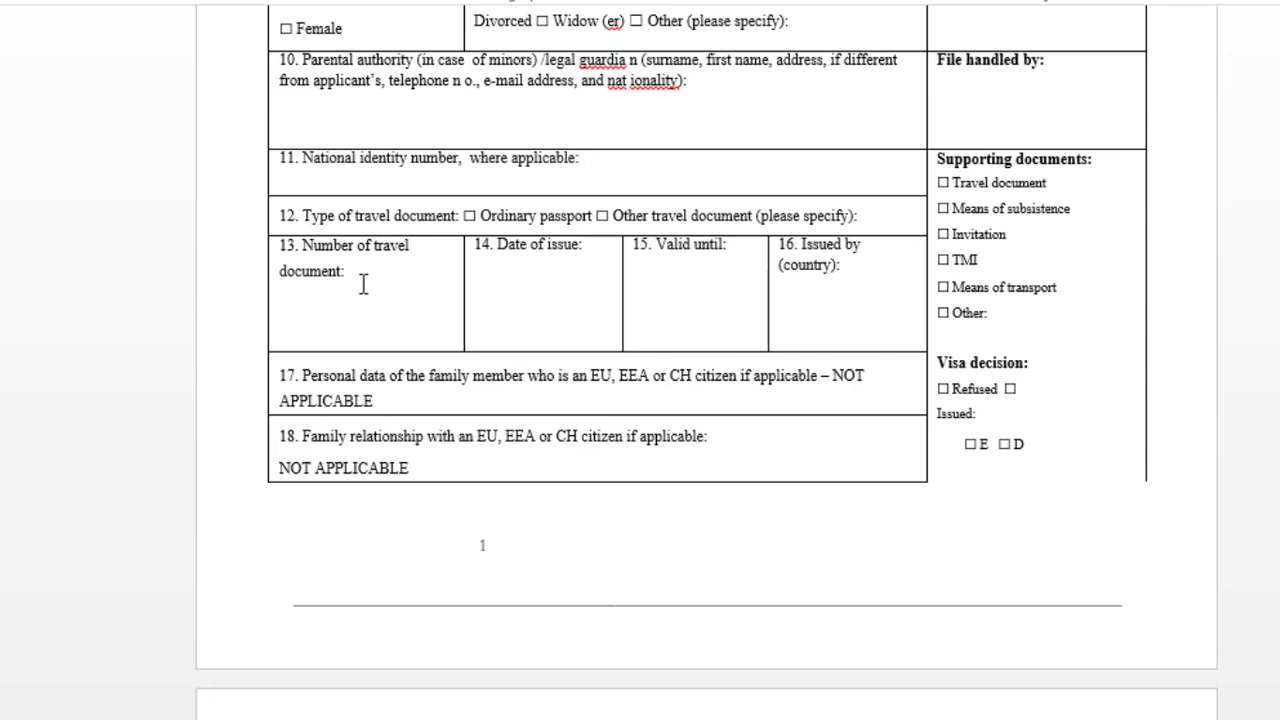
{"action": "left_click", "coordinate": [351, 270]}
{"action": "left_click", "coordinate": [603, 252]}
{"action": "left_click", "coordinate": [729, 258]}
{"action": "left_click", "coordinate": [869, 265]}
- Go to page 2 and place the cursor after 'Telephone no.:' in field 19
{"action": "scroll", "coordinate": [505, 462], "scroll_direction": "down", "scroll_amount": 5}
{"action": "scroll", "coordinate": [511, 471], "scroll_direction": "down", "scroll_amount": 2}
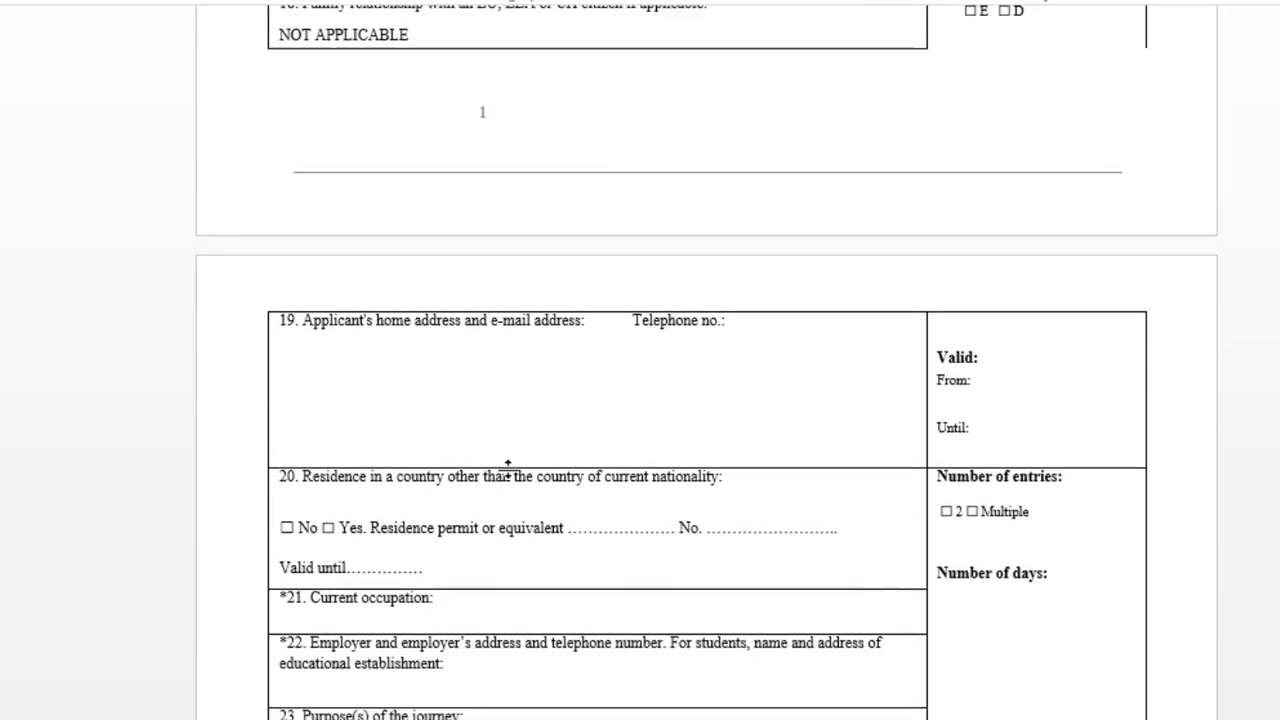
{"action": "scroll", "coordinate": [303, 300], "scroll_direction": "down", "scroll_amount": 1}
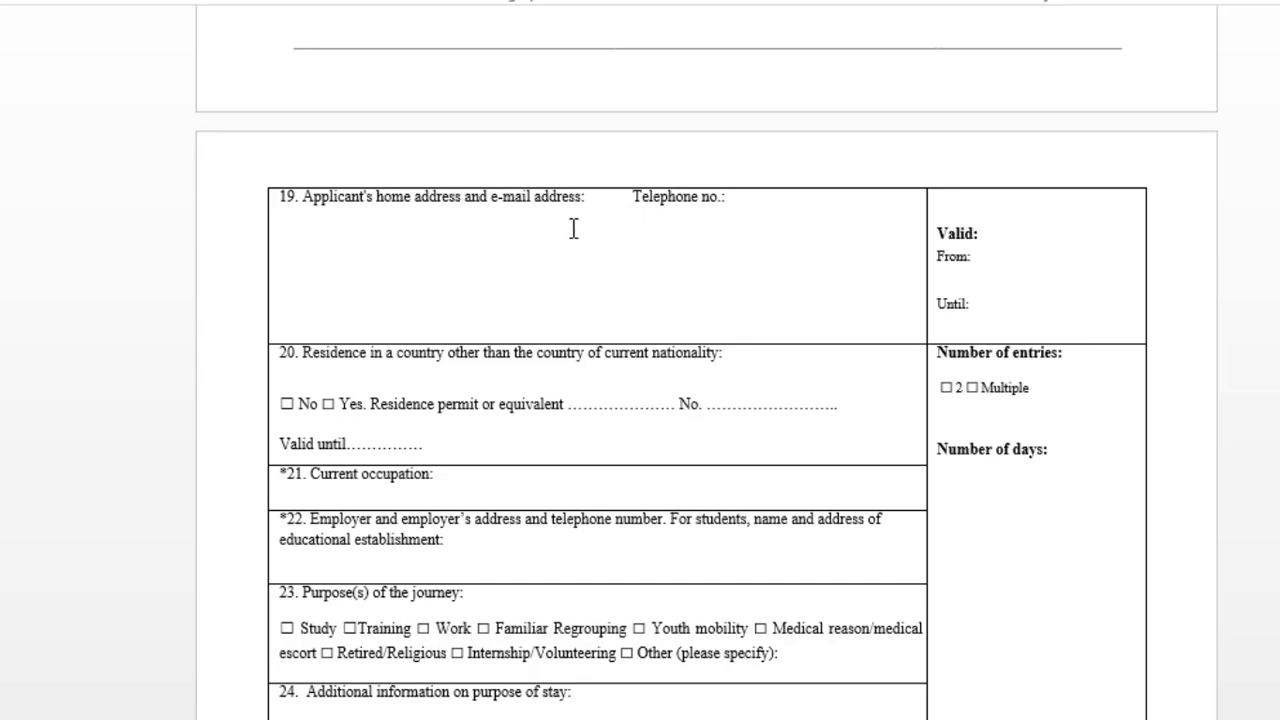
{"action": "left_click", "coordinate": [752, 204]}
{"action": "scroll", "coordinate": [459, 313], "scroll_direction": "down", "scroll_amount": 3}
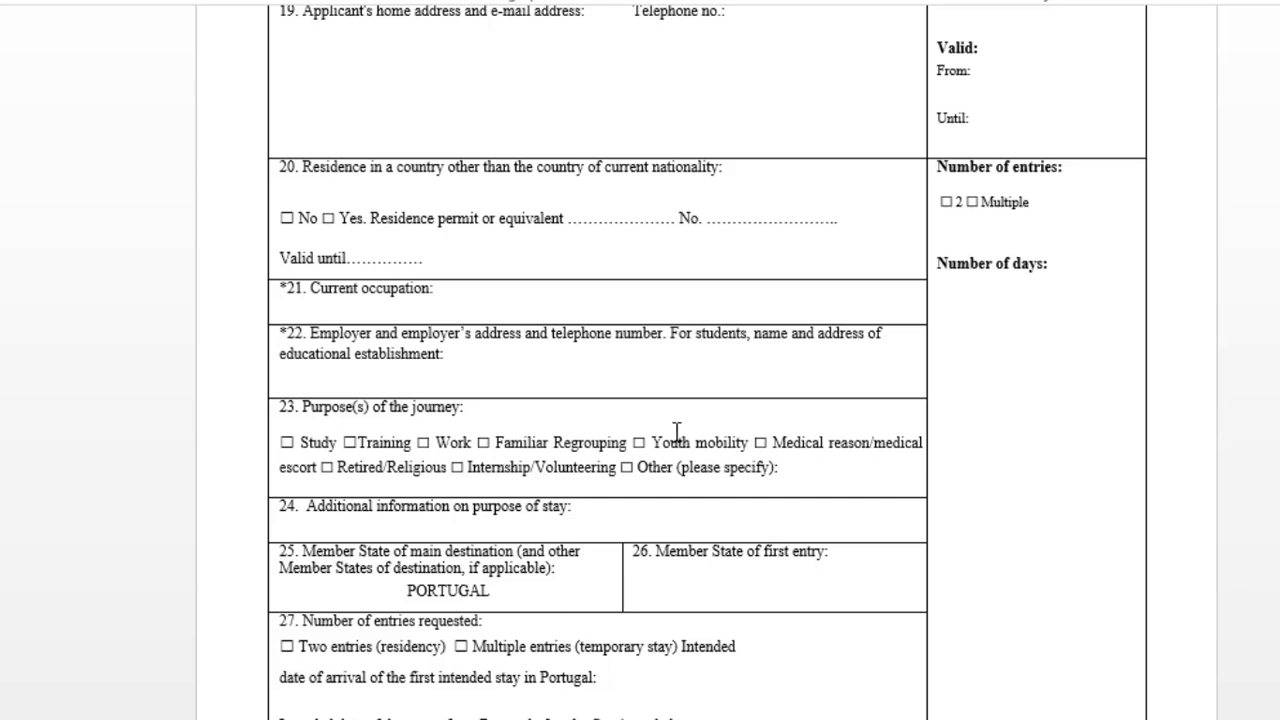
{"action": "double_click", "coordinate": [286, 218]}
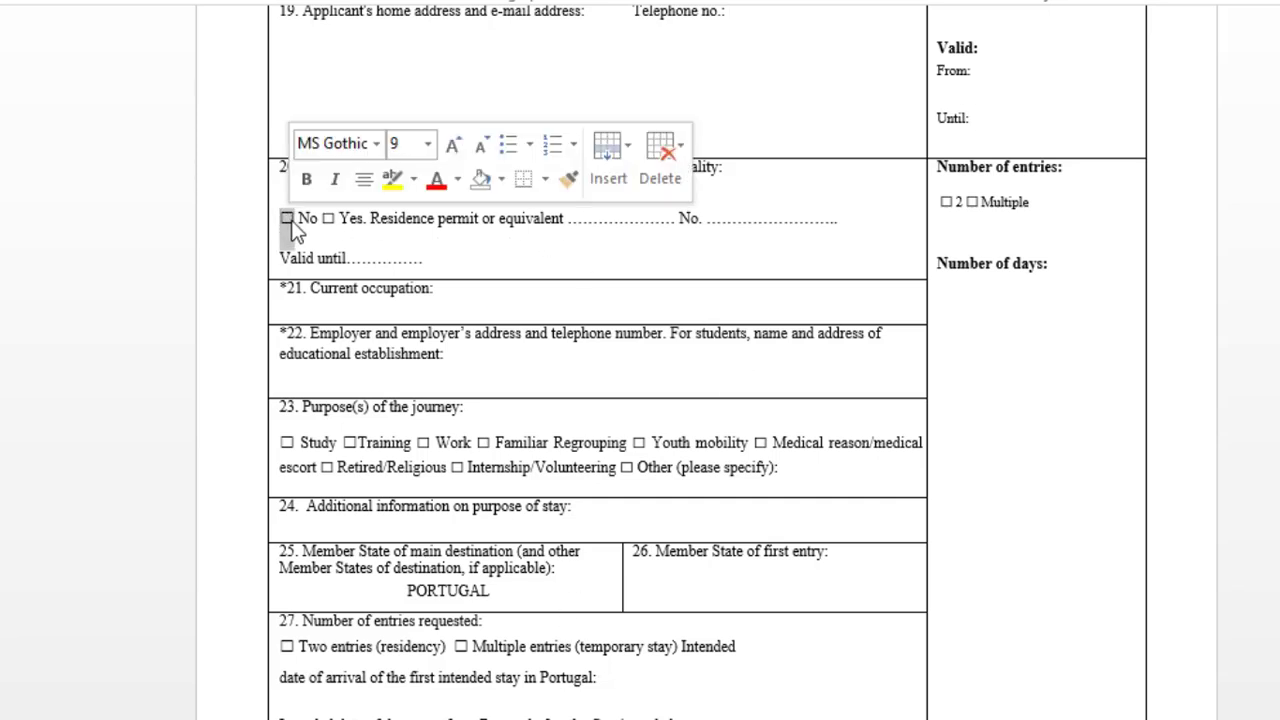
{"action": "left_click", "coordinate": [393, 258]}
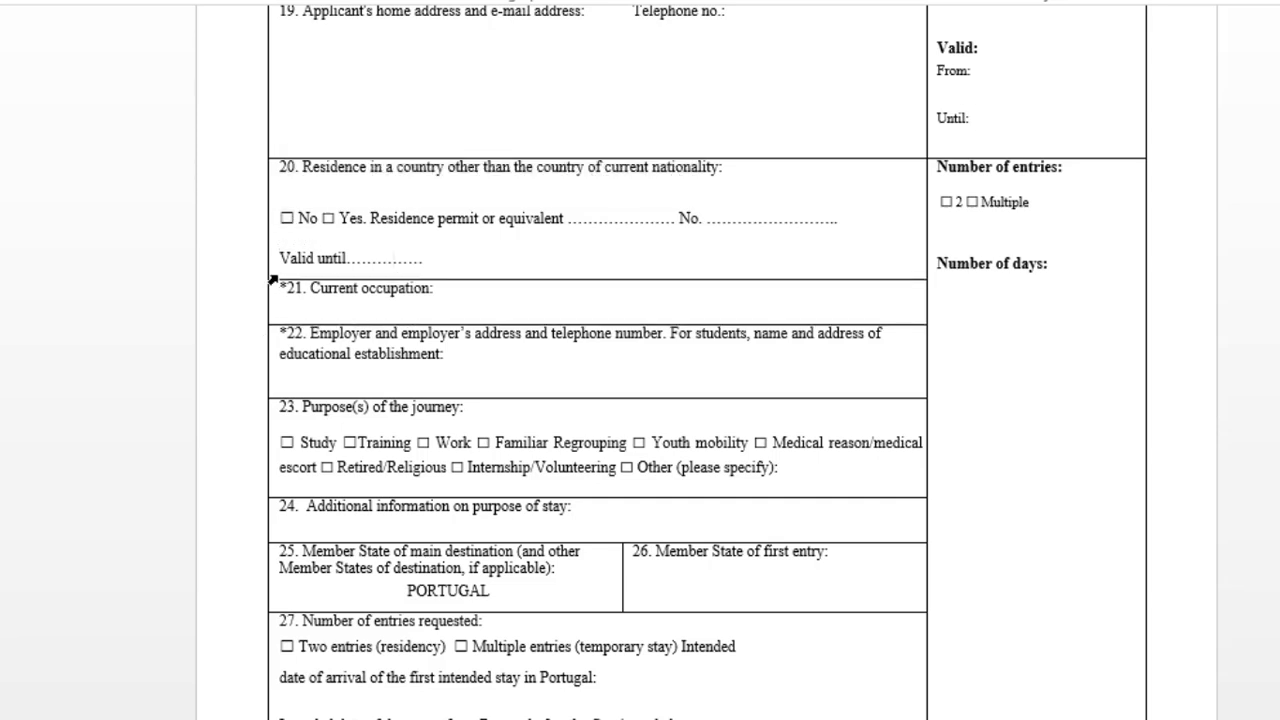
{"action": "scroll", "coordinate": [290, 281], "scroll_direction": "down", "scroll_amount": 1}
{"action": "scroll", "coordinate": [290, 281], "scroll_direction": "down", "scroll_amount": 1}
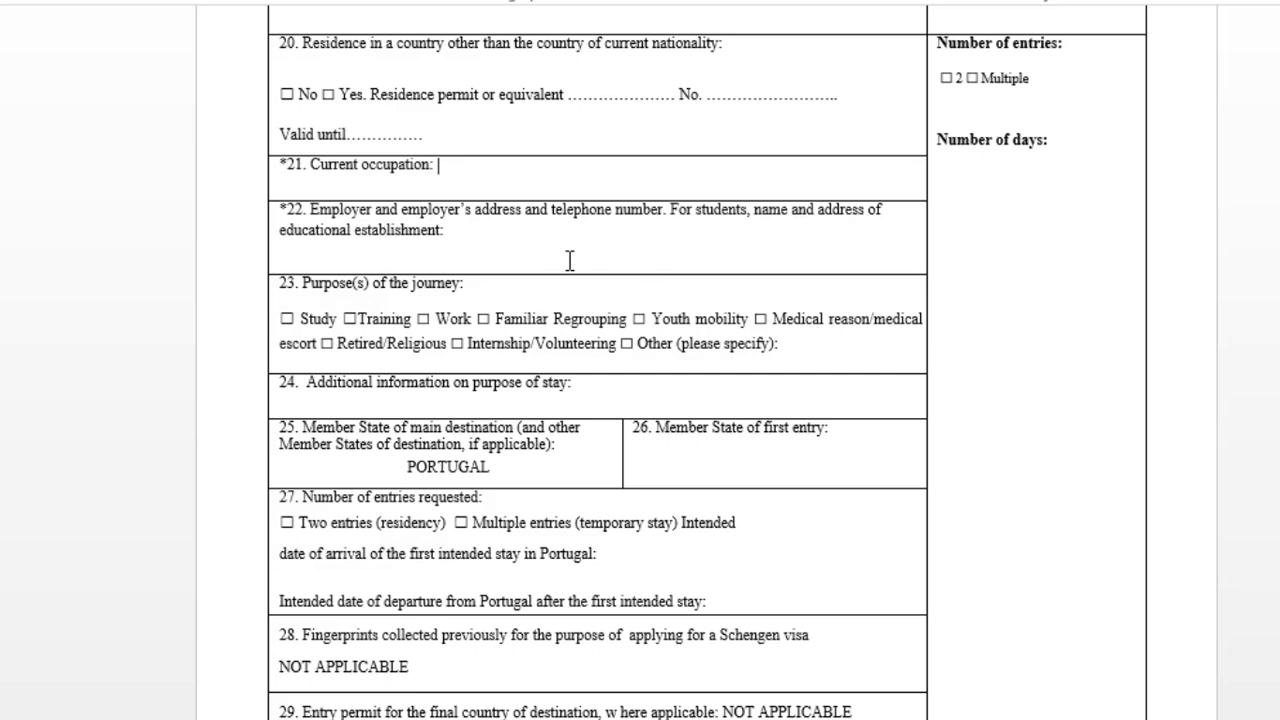
{"action": "scroll", "coordinate": [408, 315], "scroll_direction": "down", "scroll_amount": 3}
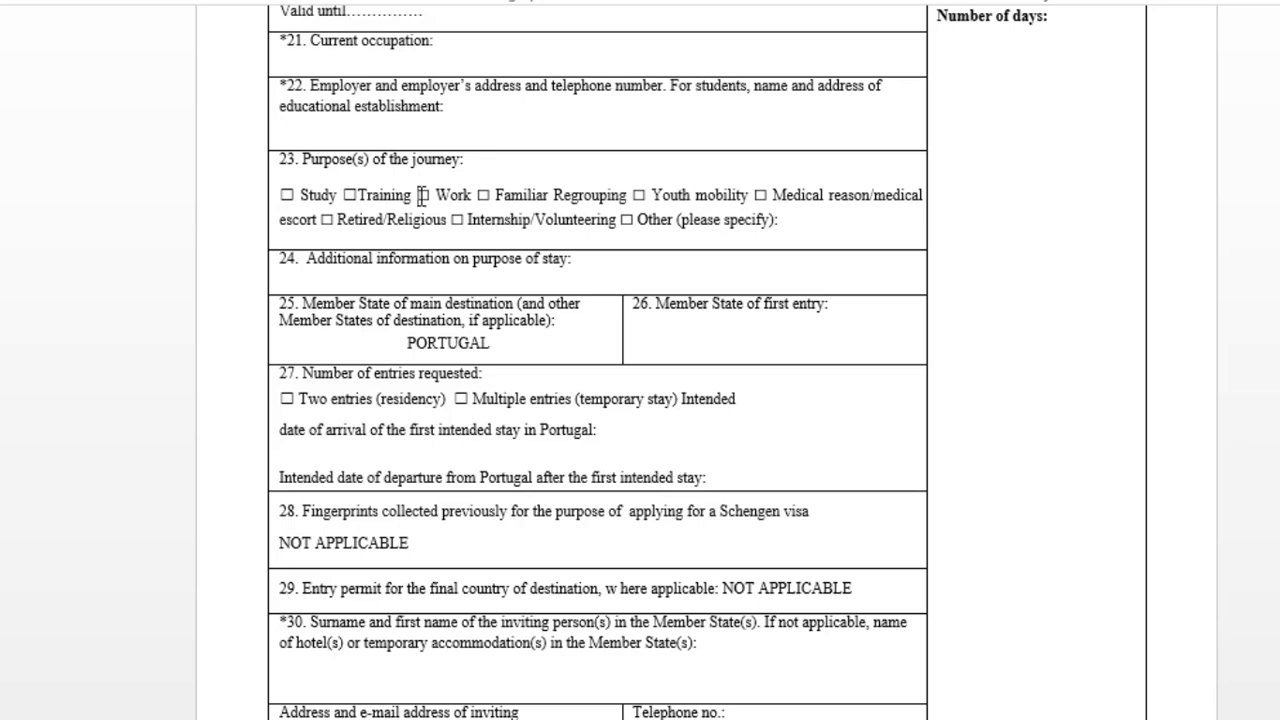
{"action": "left_click", "coordinate": [797, 229]}
{"action": "scroll", "coordinate": [490, 252], "scroll_direction": "down", "scroll_amount": 1}
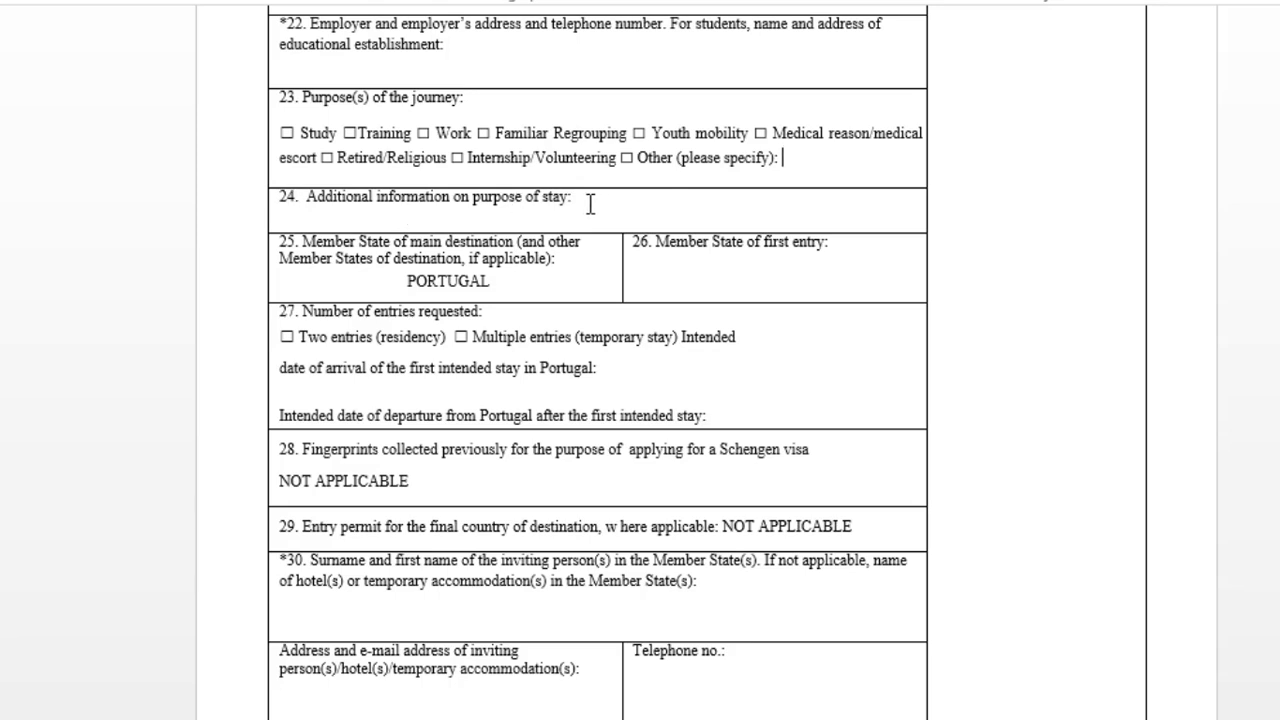
{"action": "scroll", "coordinate": [483, 218], "scroll_direction": "down", "scroll_amount": 1}
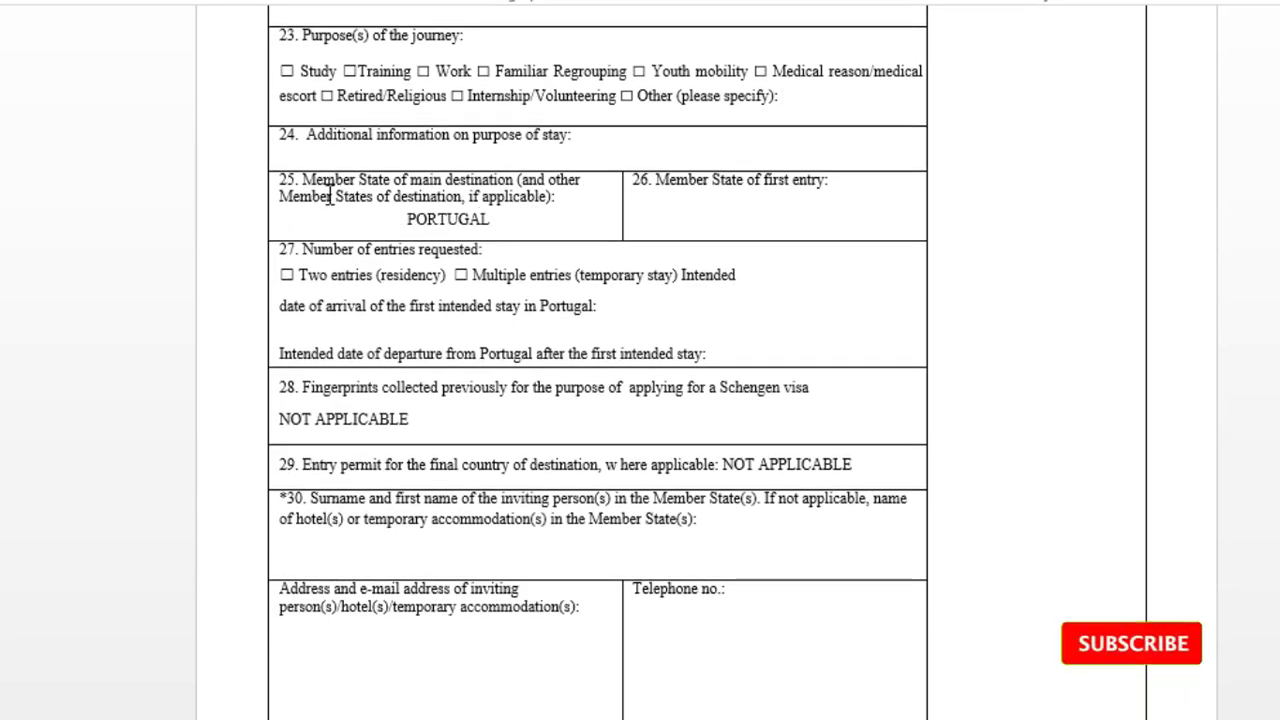